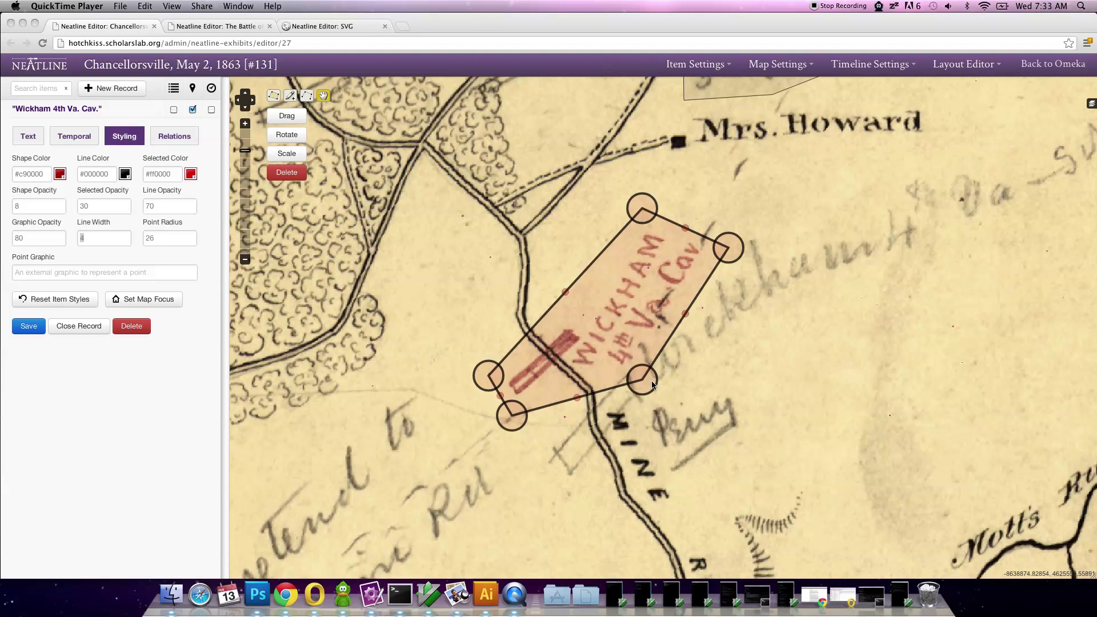
Reshape the "Wickham 4th Va. Cav." polygon by moving its northern corner and pulling a new vertex out of its northwest edge
drag(640, 215, 661, 204)
mouse_move(572, 289)
mouse_down()
mouse_move(553, 285)
mouse_move(567, 276)
mouse_up()
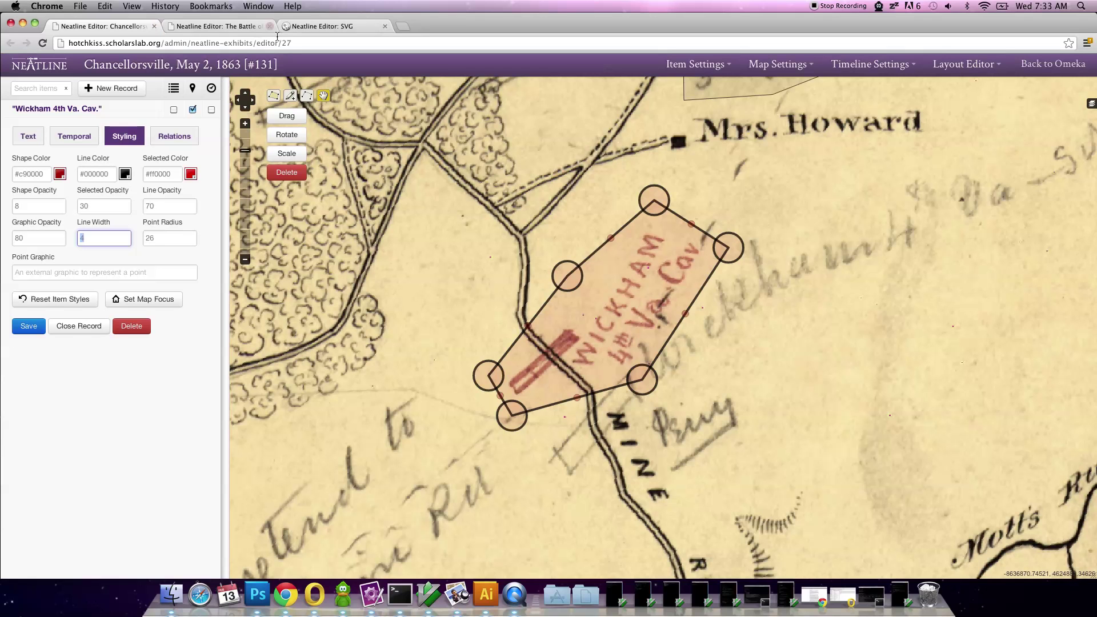
In The Battle of Chancellorsville exhibit, reshape the head of the "Jackson's flanking march" arrow by moving its vertices farther east
click(238, 29)
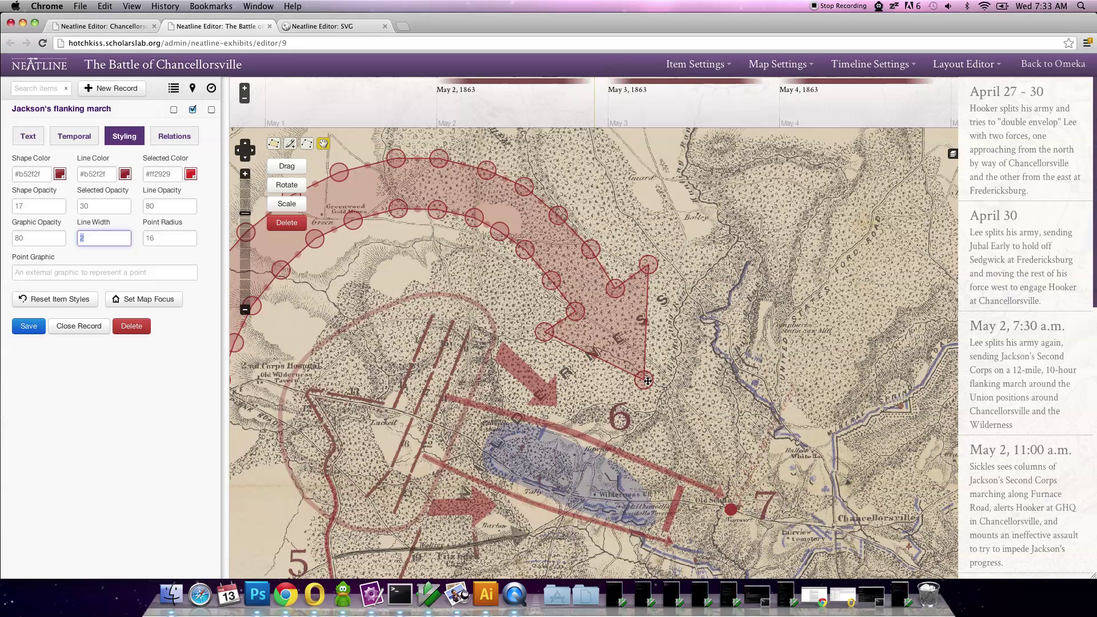
drag(646, 381, 713, 320)
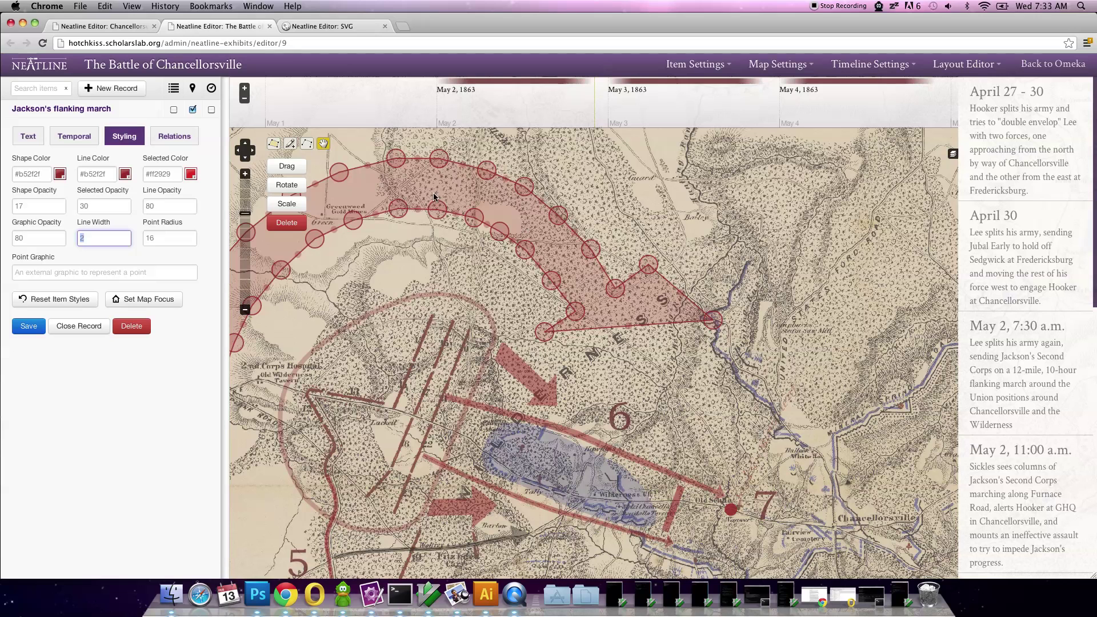
drag(652, 265, 735, 225)
drag(612, 289, 689, 257)
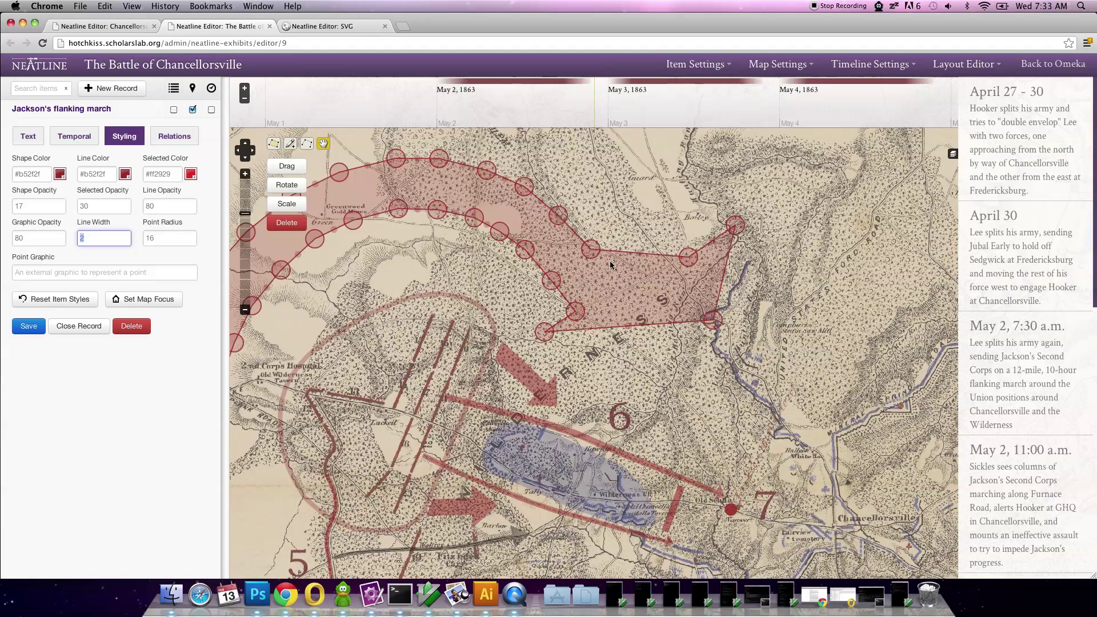
drag(590, 249, 665, 227)
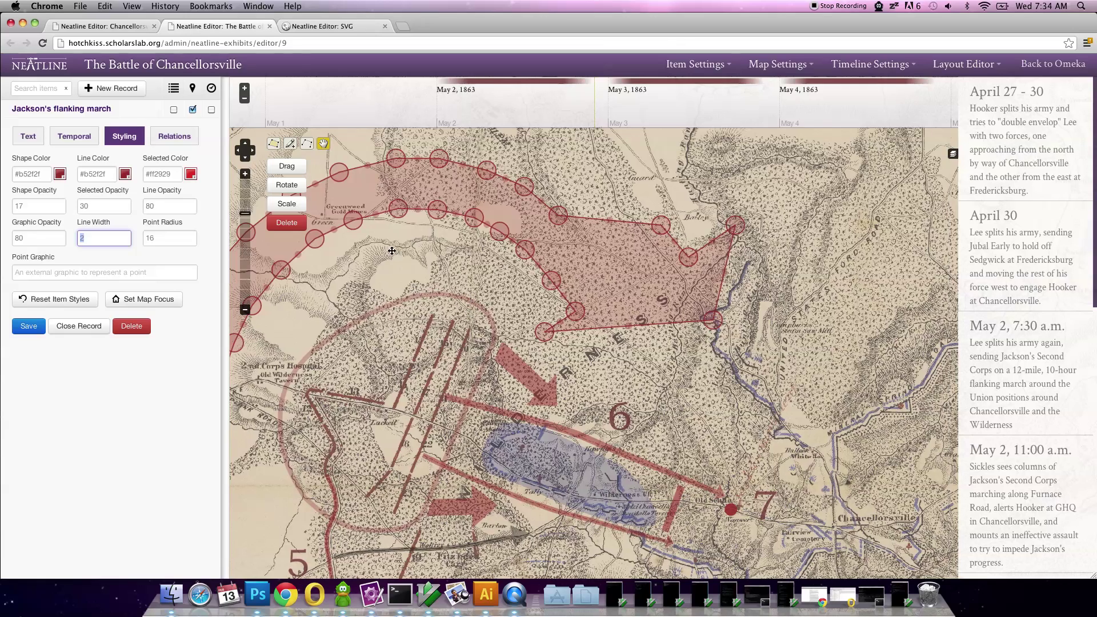
drag(389, 249, 472, 271)
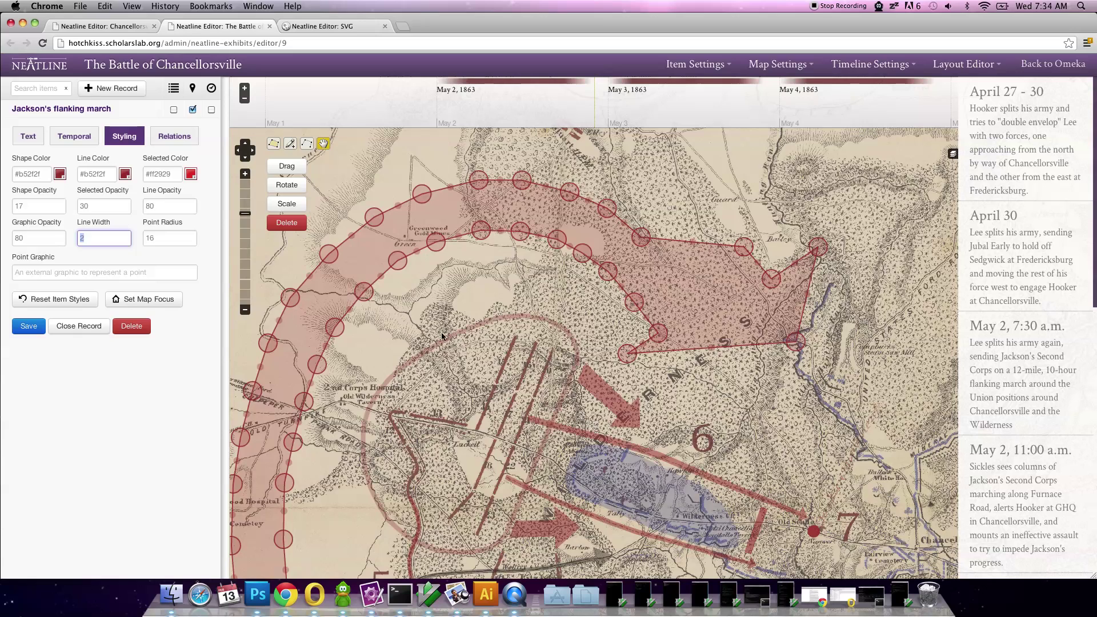
View the NEATLINE logo in neatline.svg in Illustrator and return to Chrome
click(497, 596)
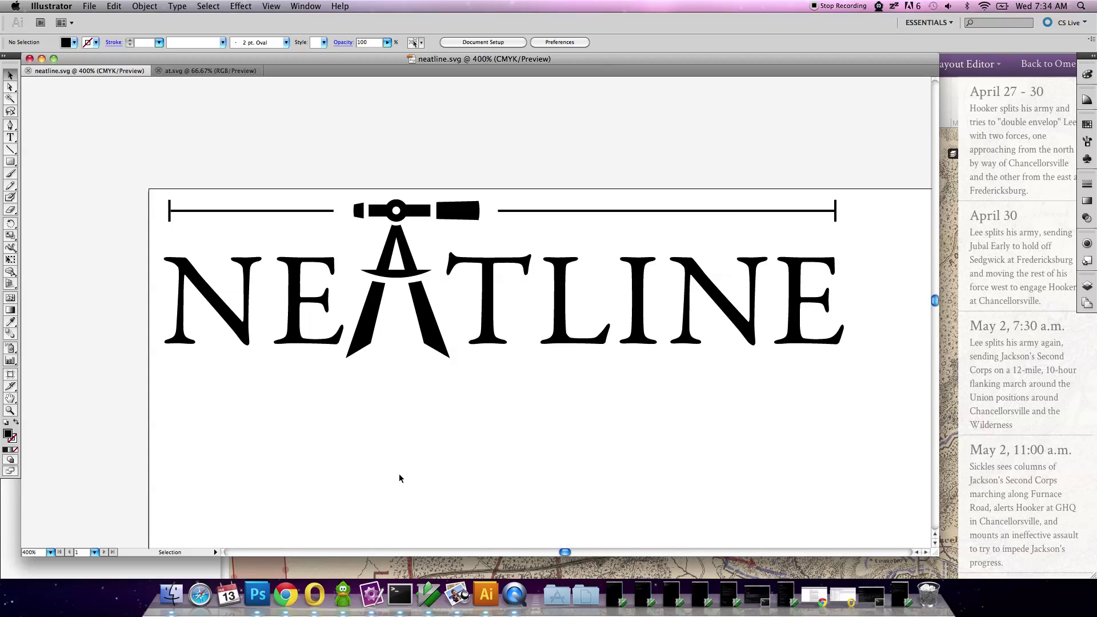
click(288, 609)
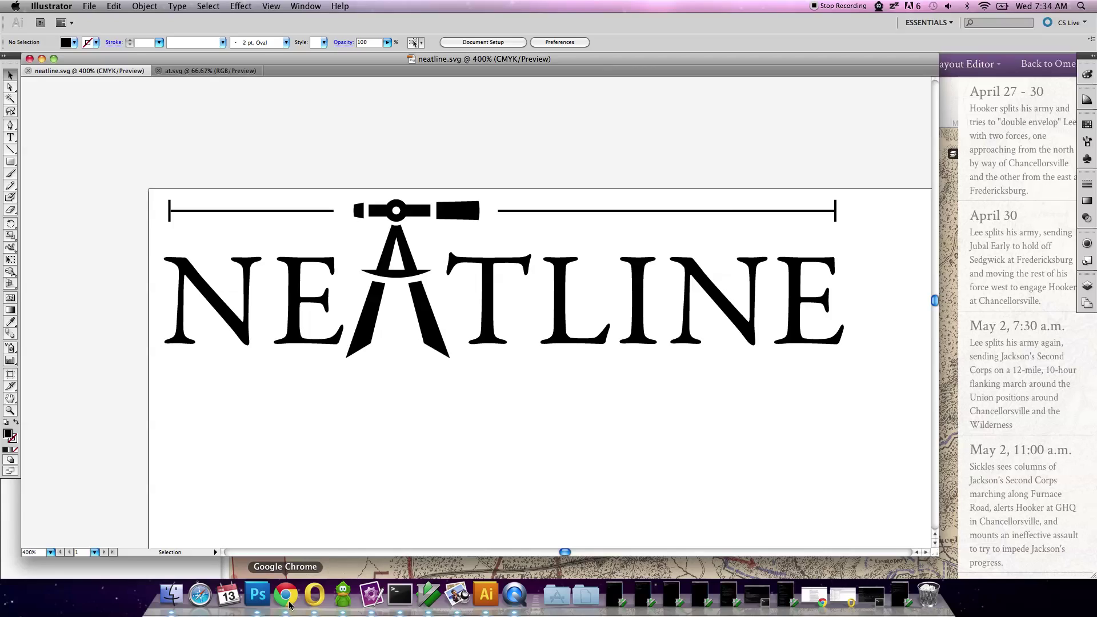
Create a new record titled "Neatline" in the SVG exhibit and show its spatial settings
click(323, 26)
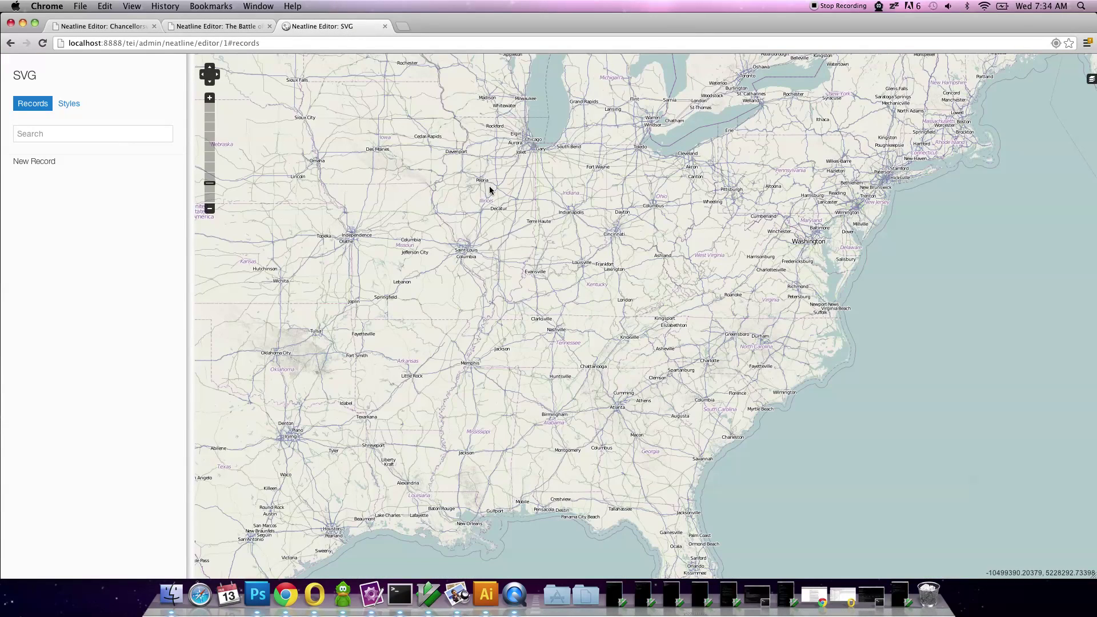
click(80, 165)
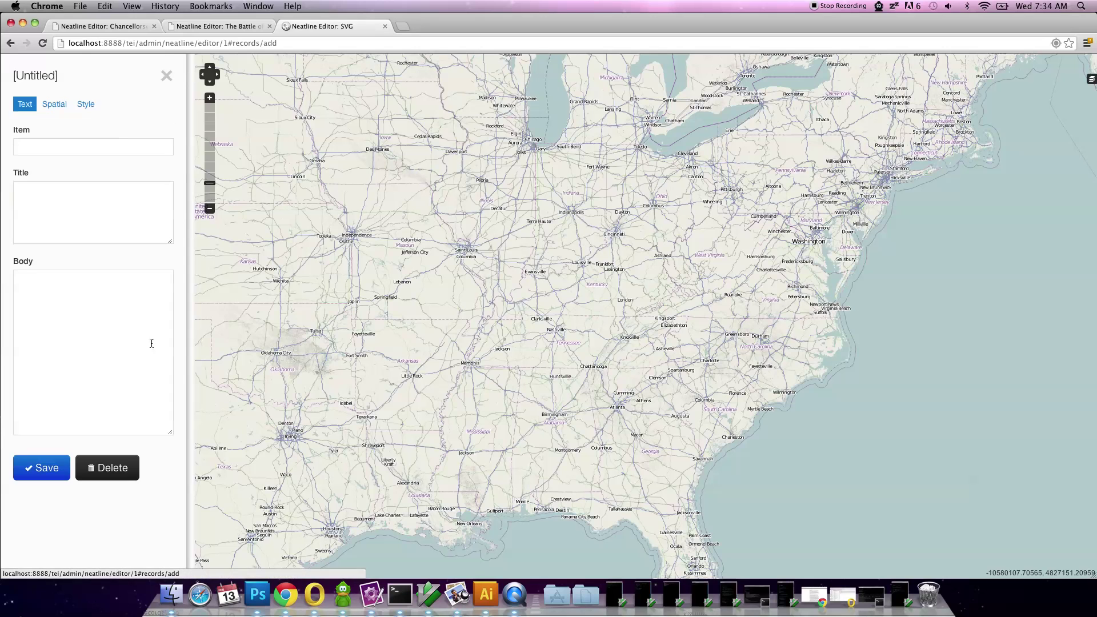
click(91, 224)
text(Neatline)
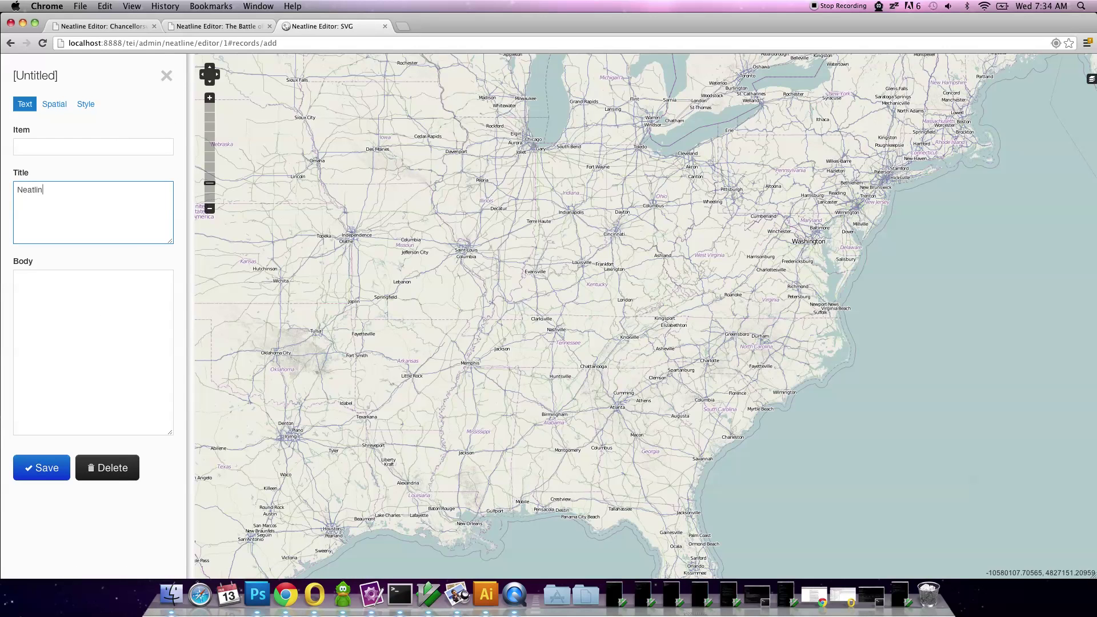
click(56, 105)
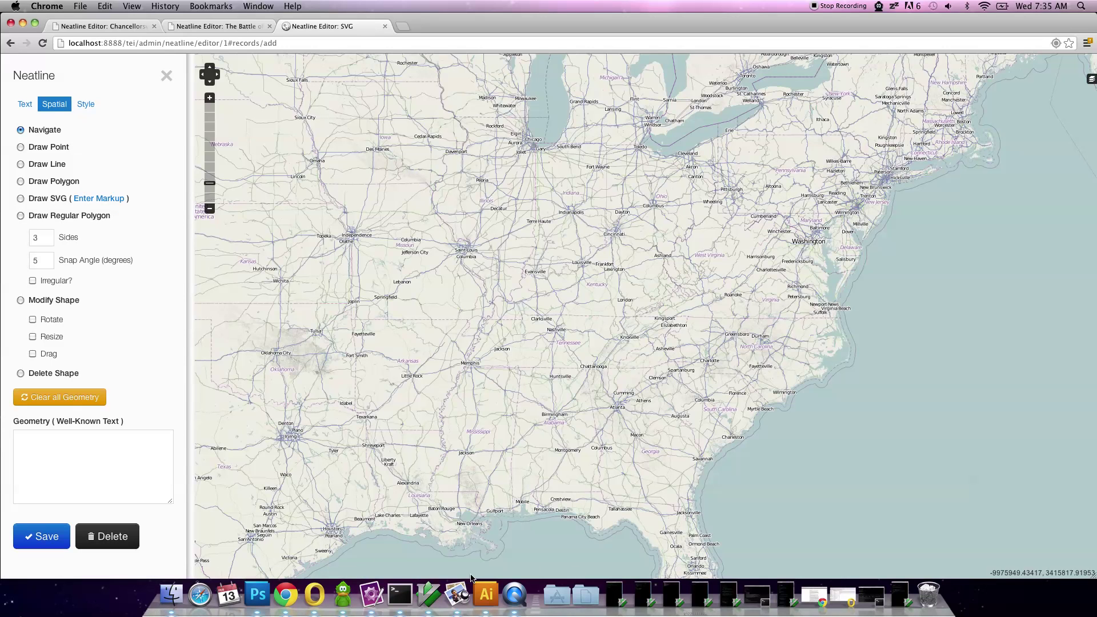
In Illustrator, save the logo to the Desktop as neatline.svg in SVG format
click(481, 607)
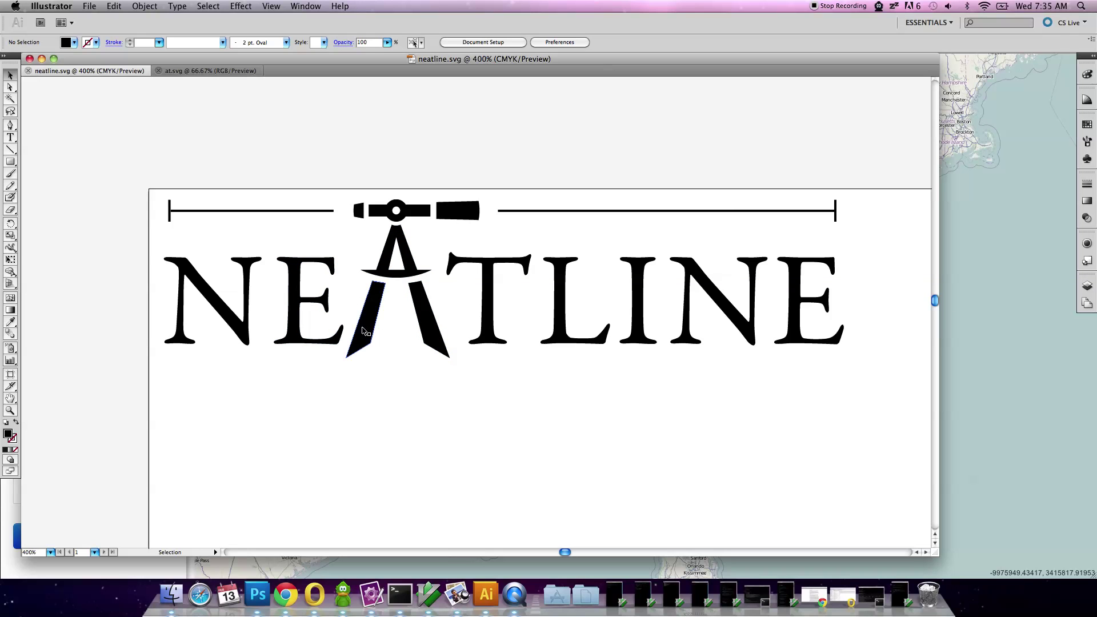
click(91, 6)
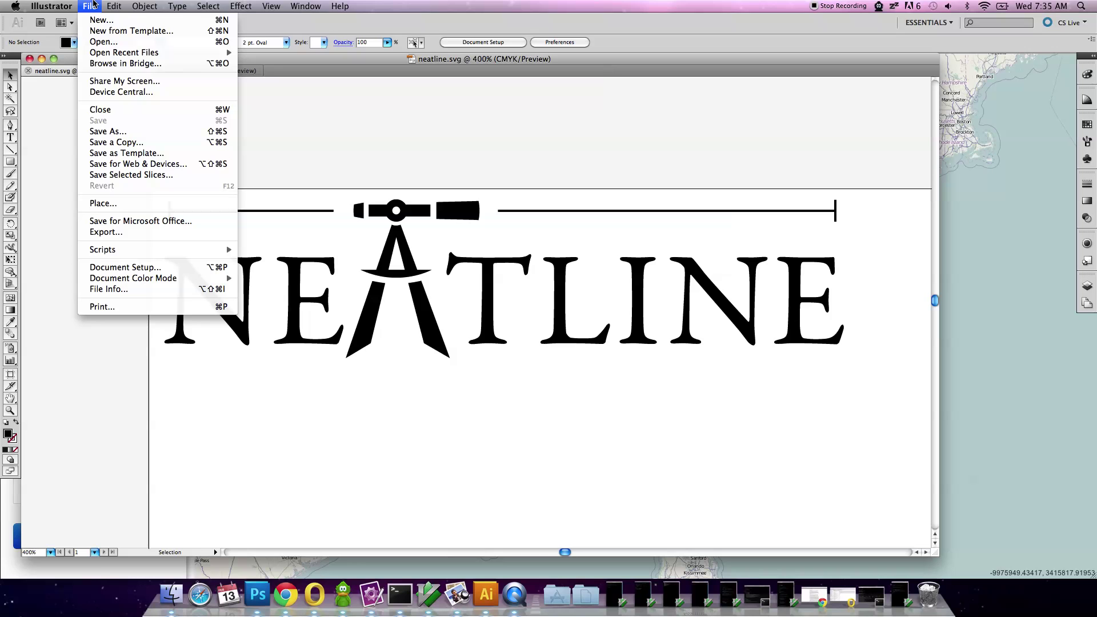
click(147, 139)
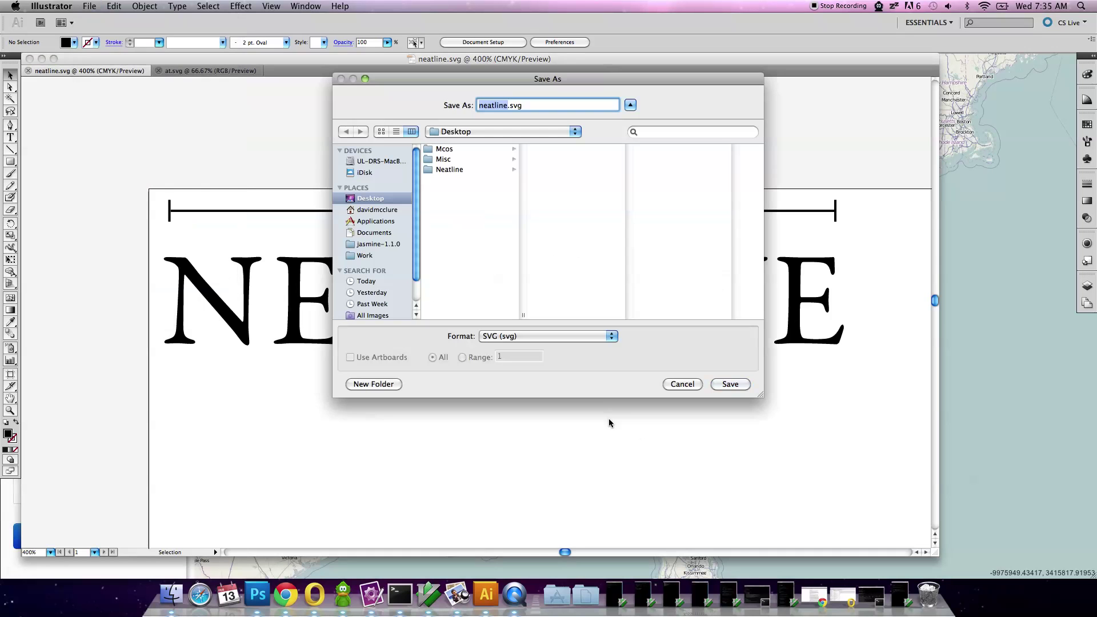
click(730, 384)
click(662, 112)
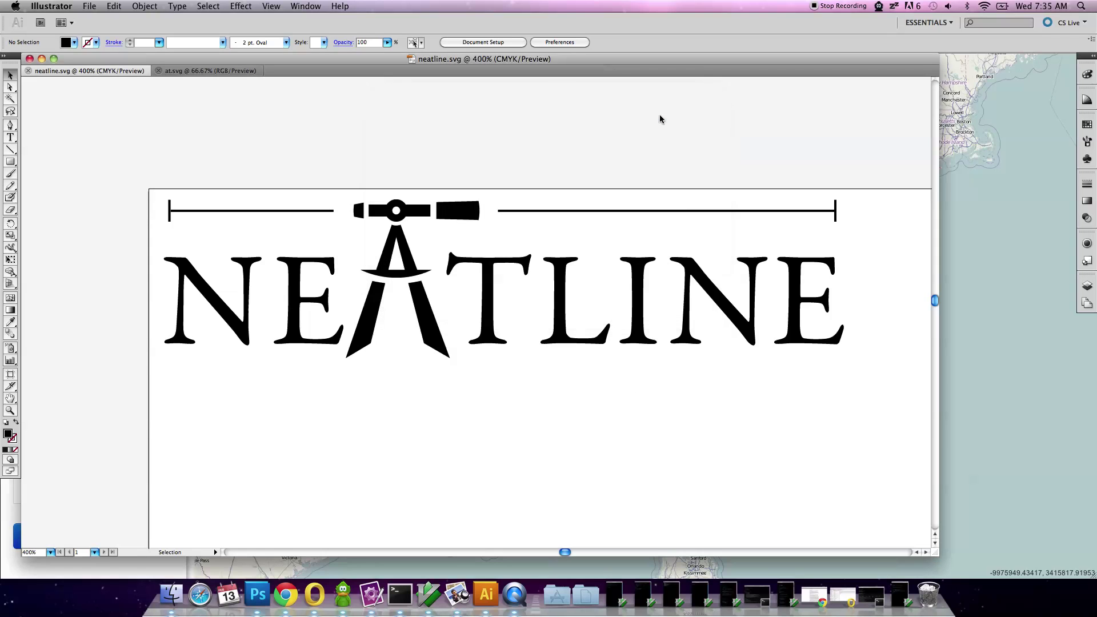
Open the neatline.svg file from the desktop in TextMate
key(F11)
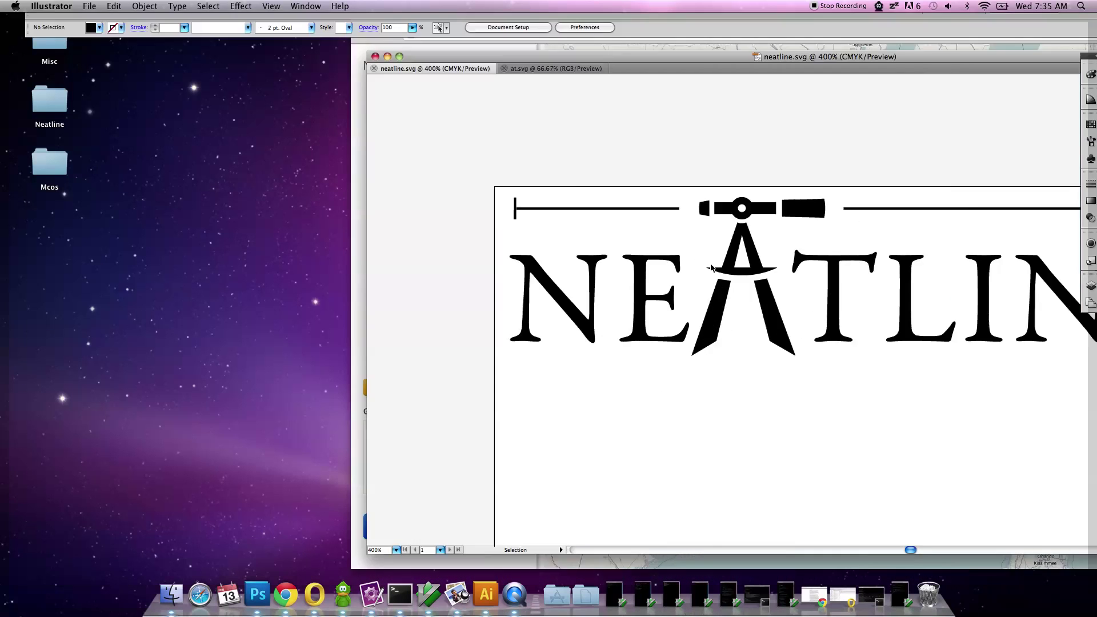
right_click(1056, 34)
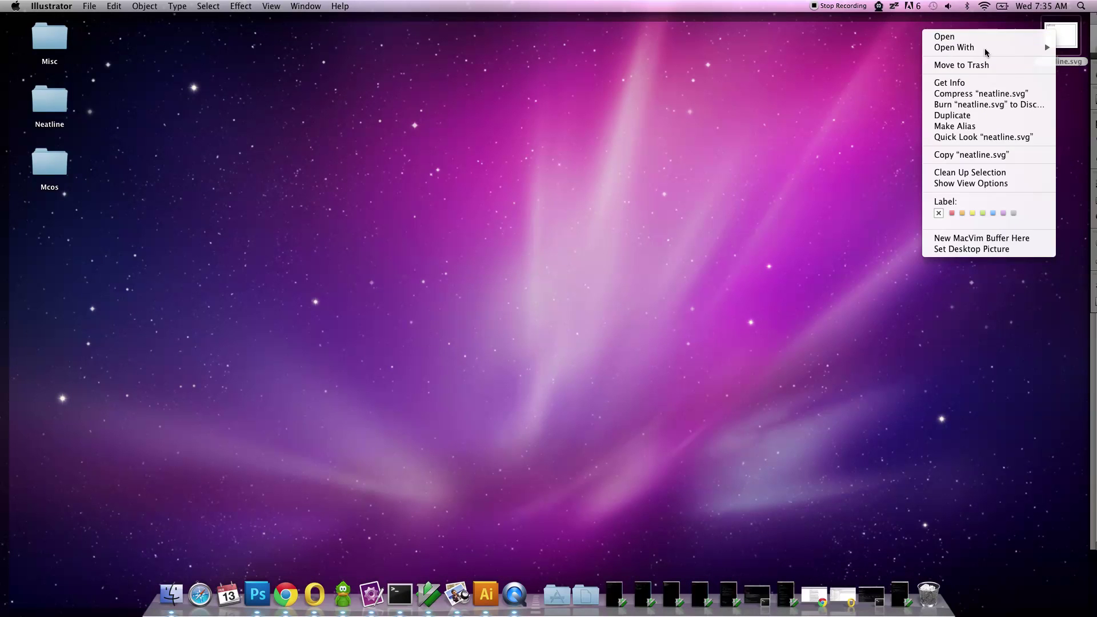
mouse_move(978, 49)
click(827, 127)
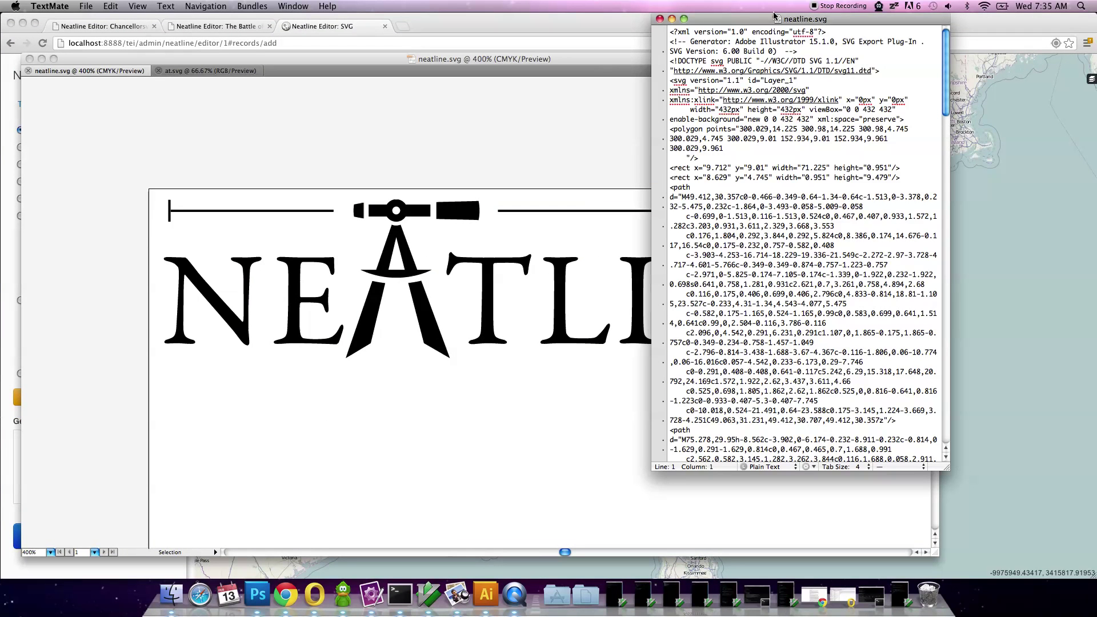
Reposition the neatline.svg text window and select all of its SVG markup for copying
drag(746, 21, 381, 4)
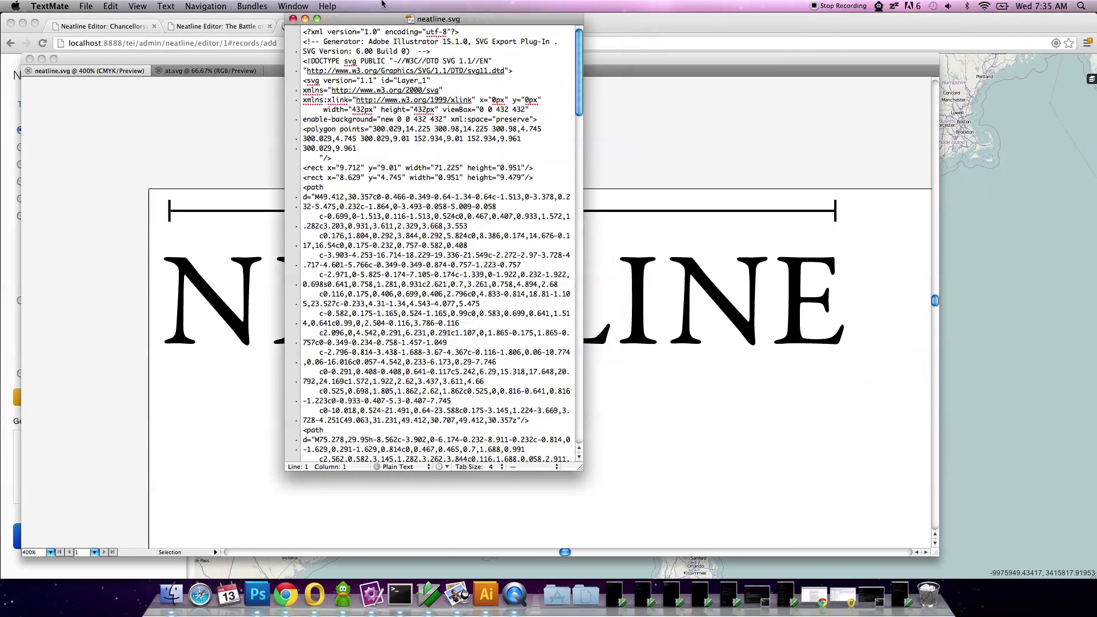
click(578, 472)
click(530, 321)
click(433, 214)
key(super+a)
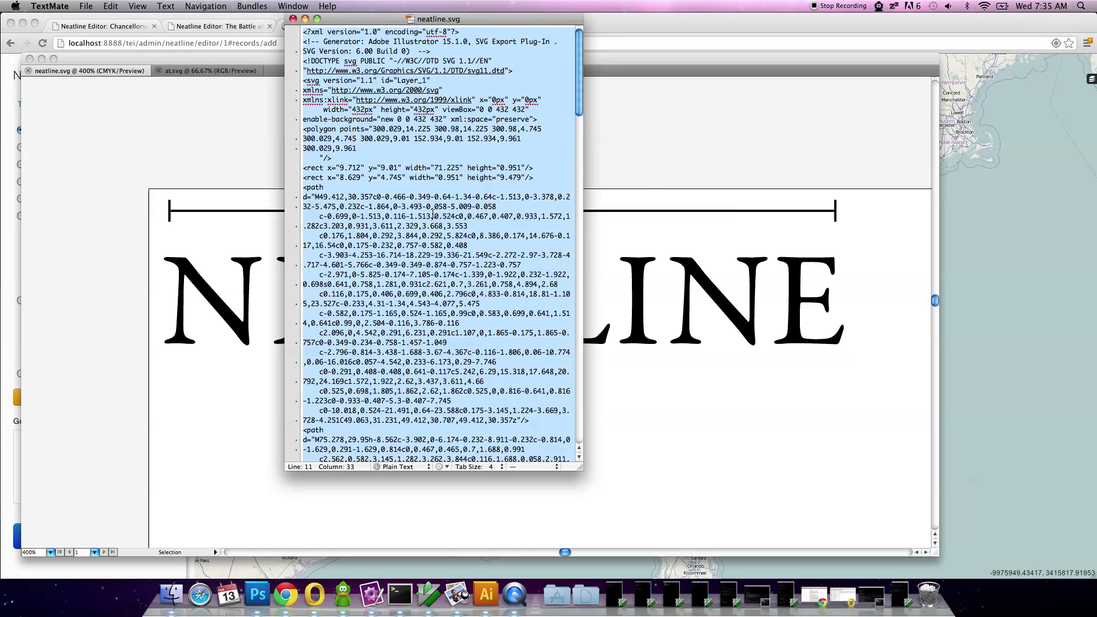
In Chrome, enter the copied neatline.svg code as SVG markup for the Neatline record and parse it
click(286, 595)
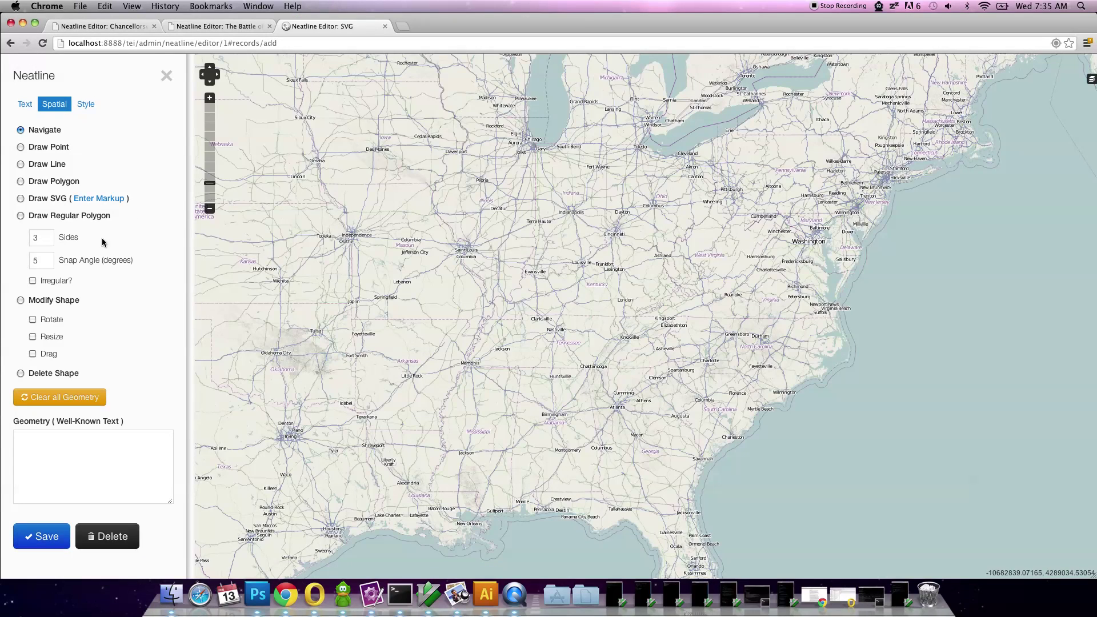
click(100, 199)
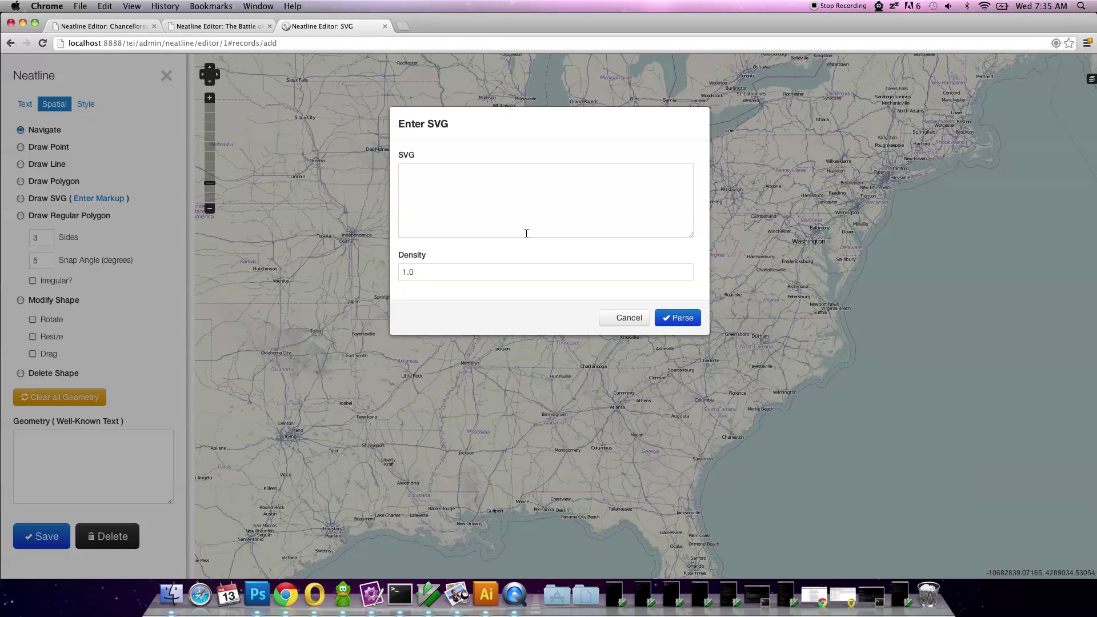
click(522, 200)
key(super+v)
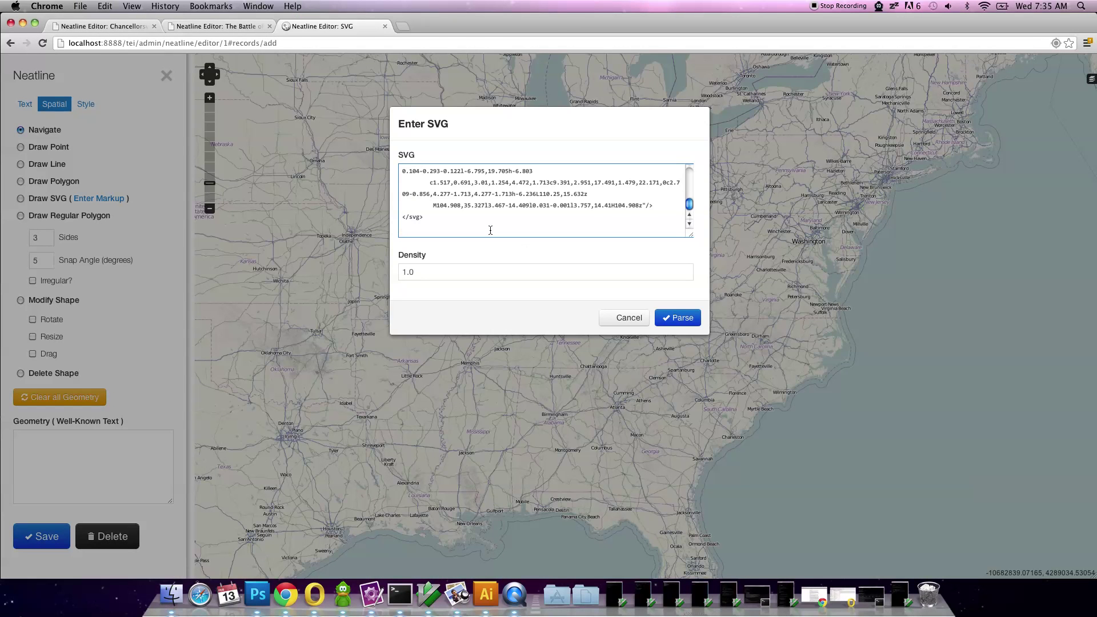
click(676, 318)
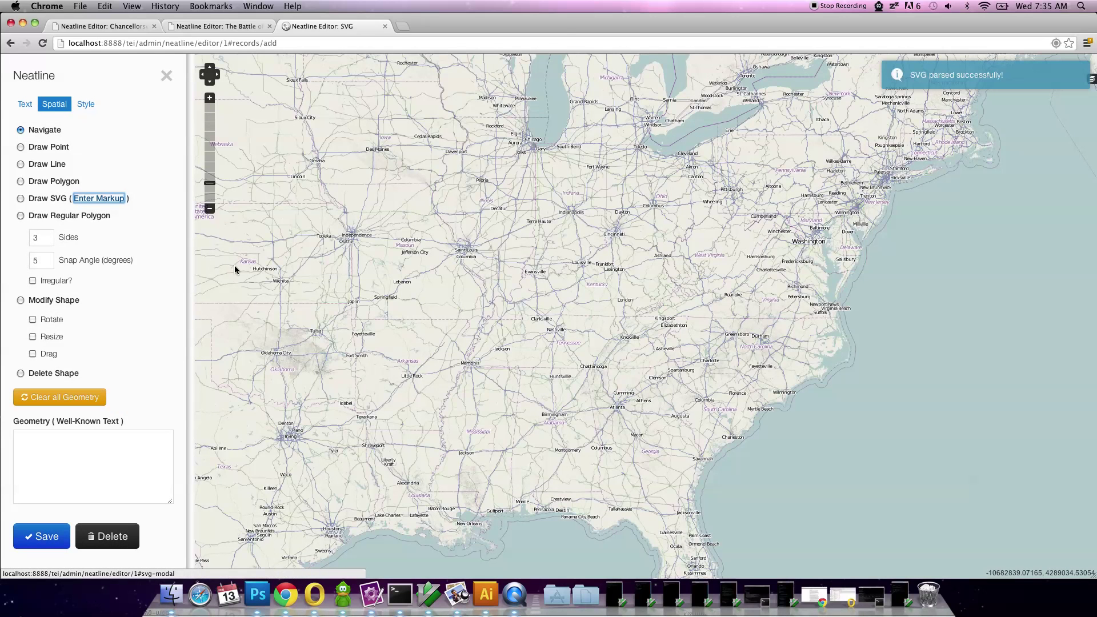
Draw the parsed SVG logo on the map, tilted upward across the eastern United States
click(34, 201)
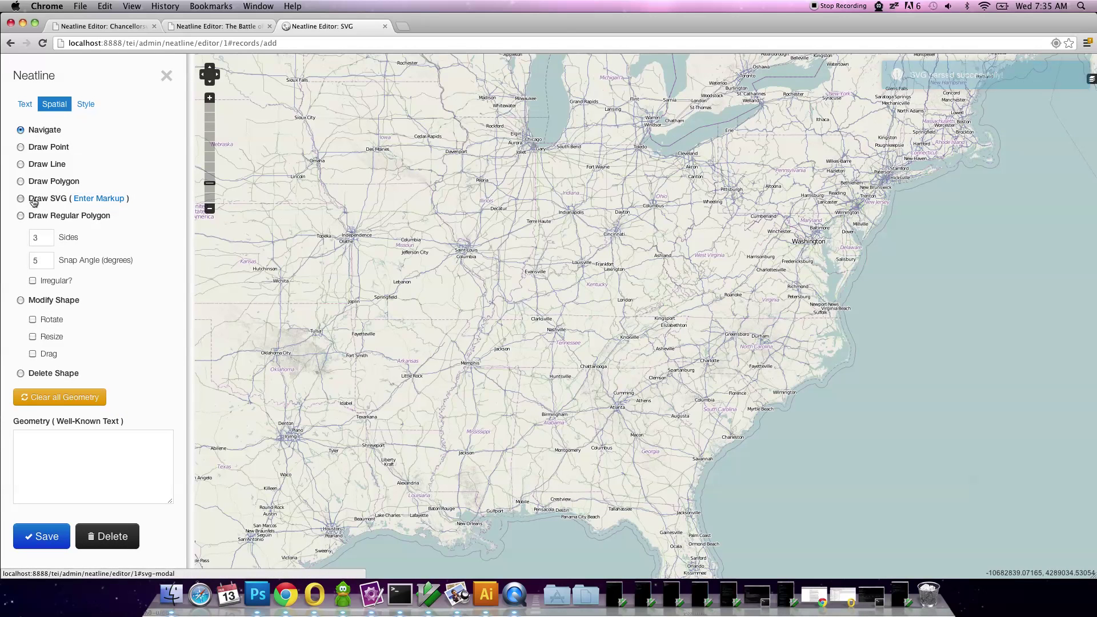
mouse_move(370, 382)
mouse_down()
mouse_move(690, 264)
mouse_move(941, 204)
mouse_move(988, 210)
mouse_up()
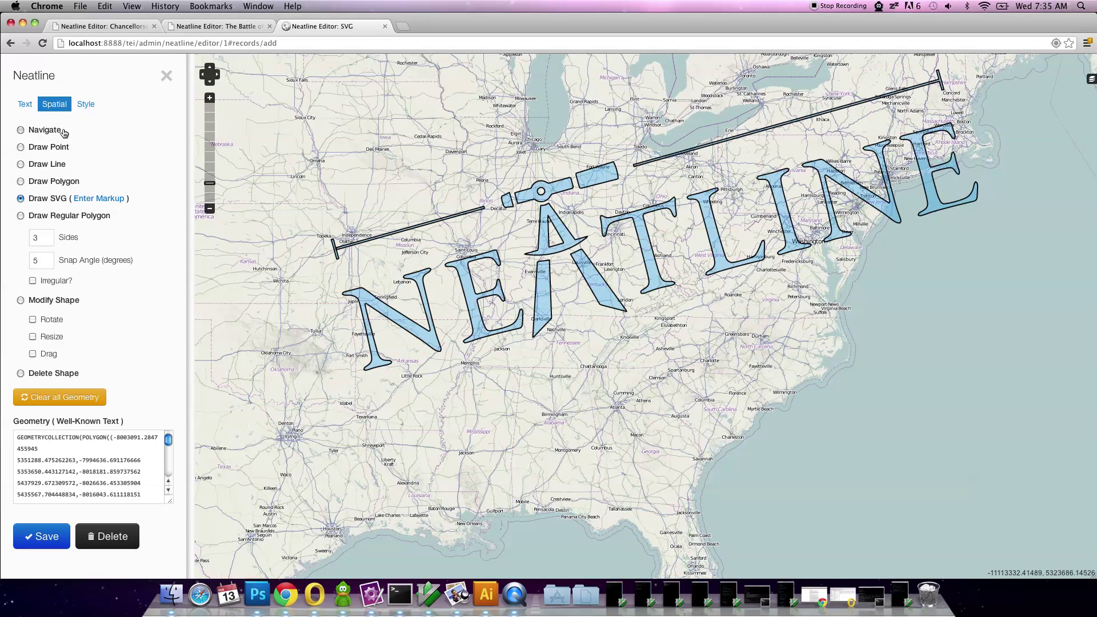
Examine the drawn logo's geometry on the map at closer zoom, from the telescope emblem to the first letters N and E
drag(626, 340, 595, 388)
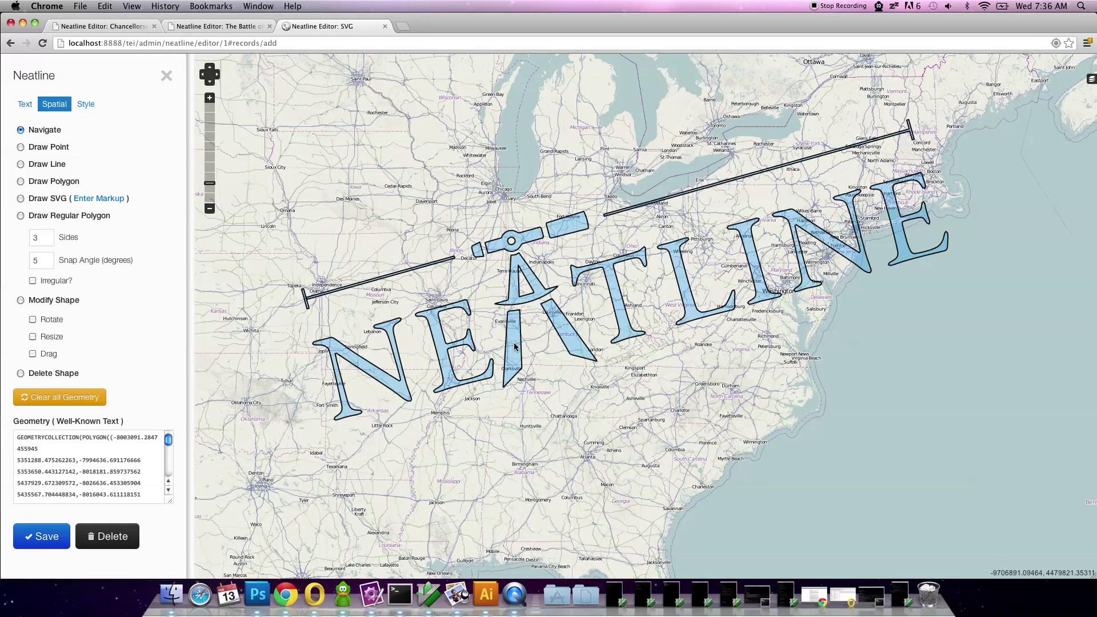
click(210, 98)
drag(296, 245, 445, 308)
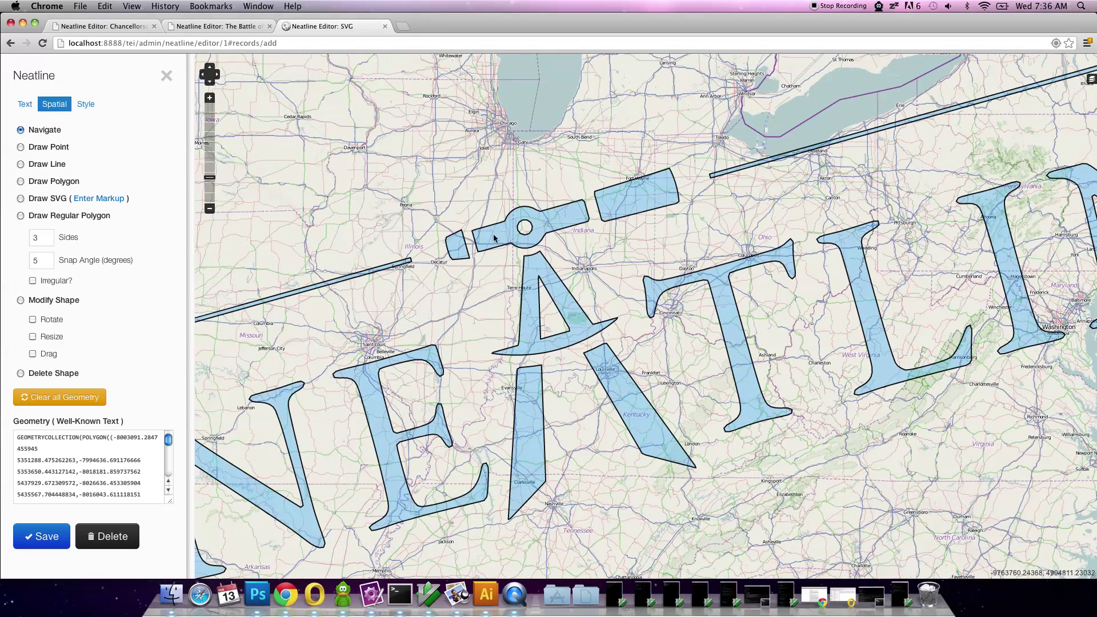
drag(319, 306, 468, 237)
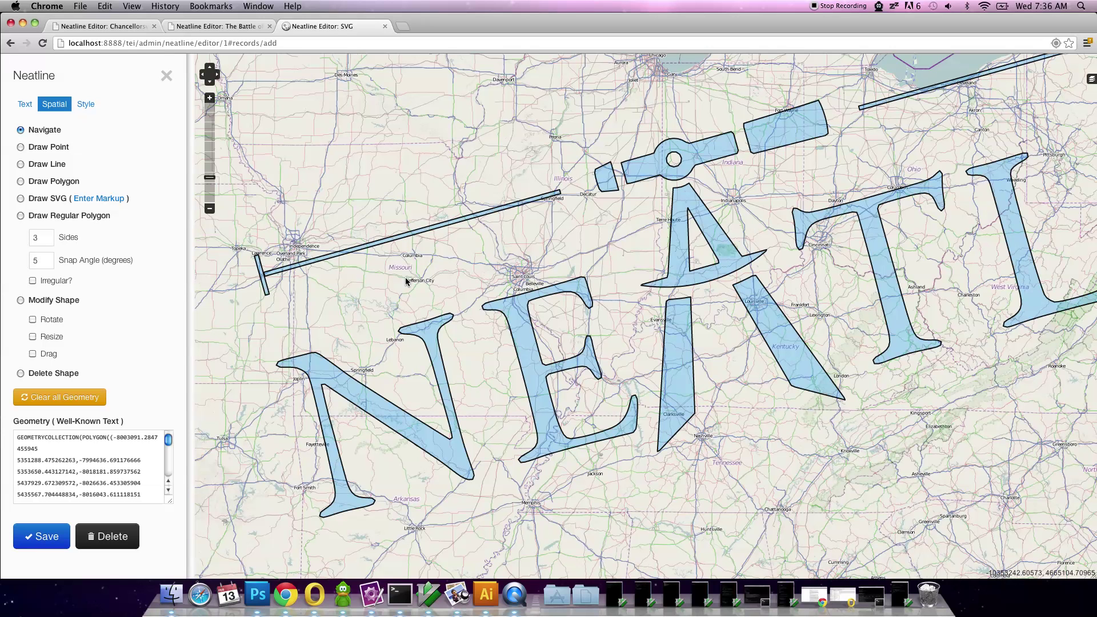
drag(404, 281, 495, 247)
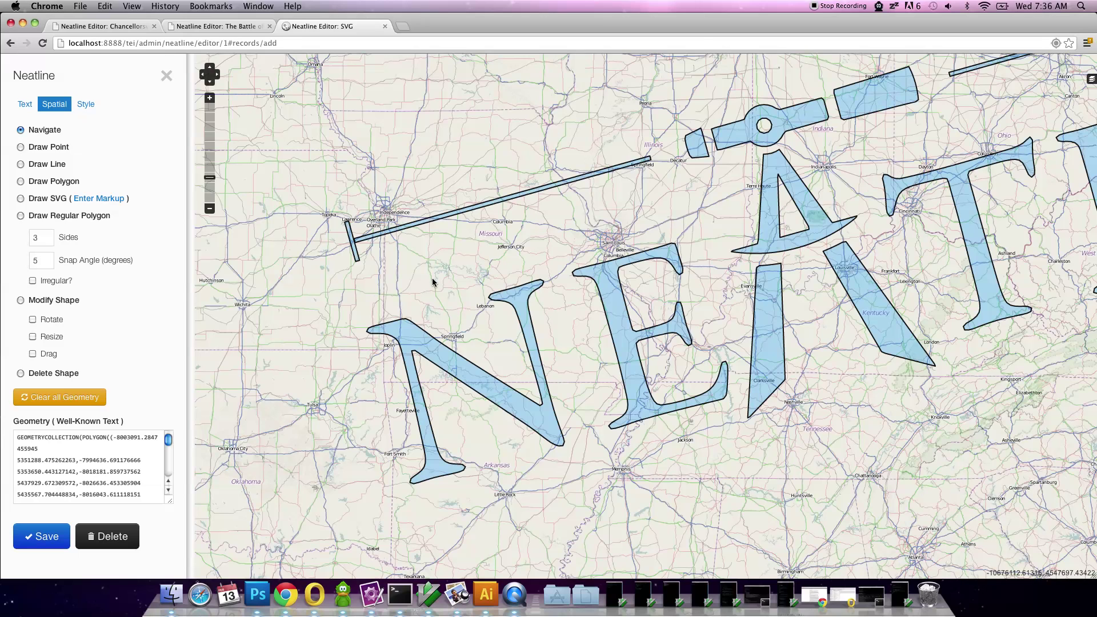
drag(417, 279, 453, 276)
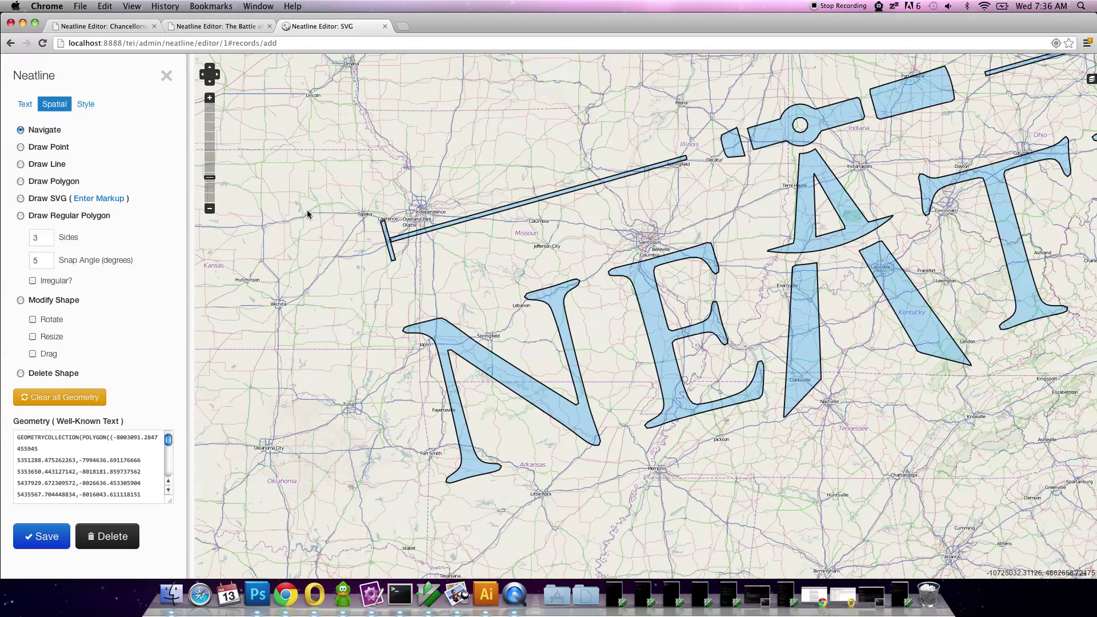
click(209, 101)
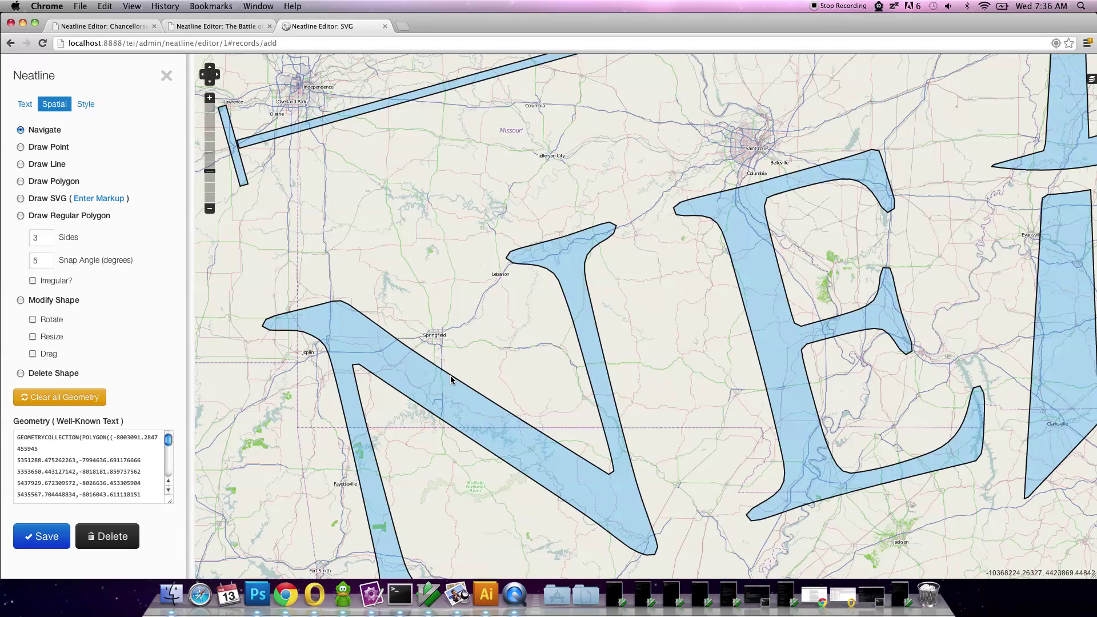
drag(450, 375, 442, 368)
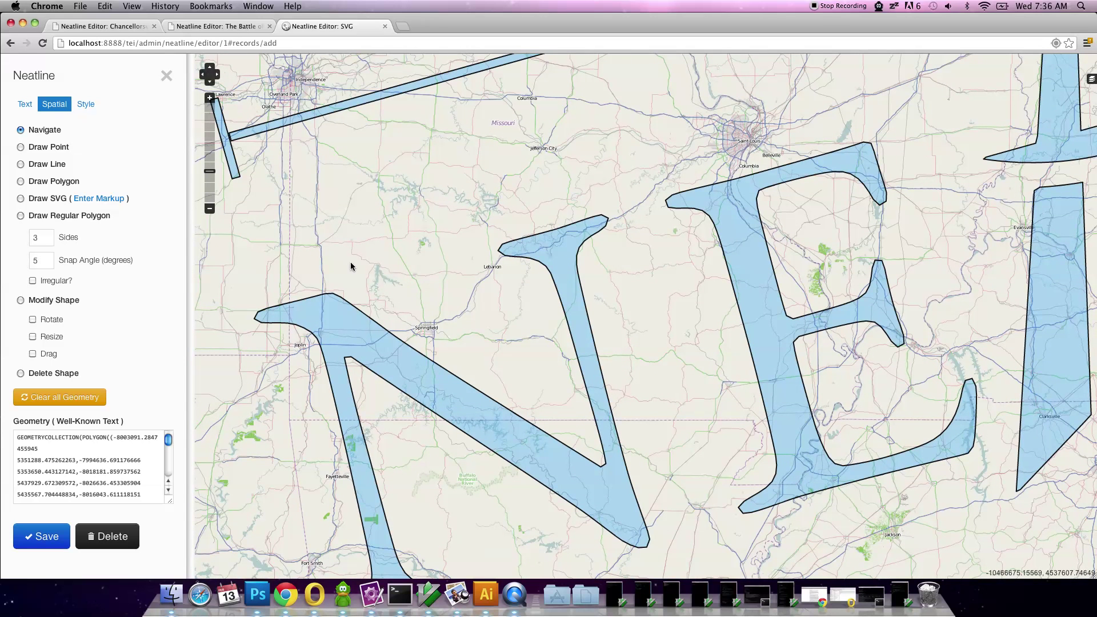
Change the shape color of the record's logo geometry to green
click(87, 105)
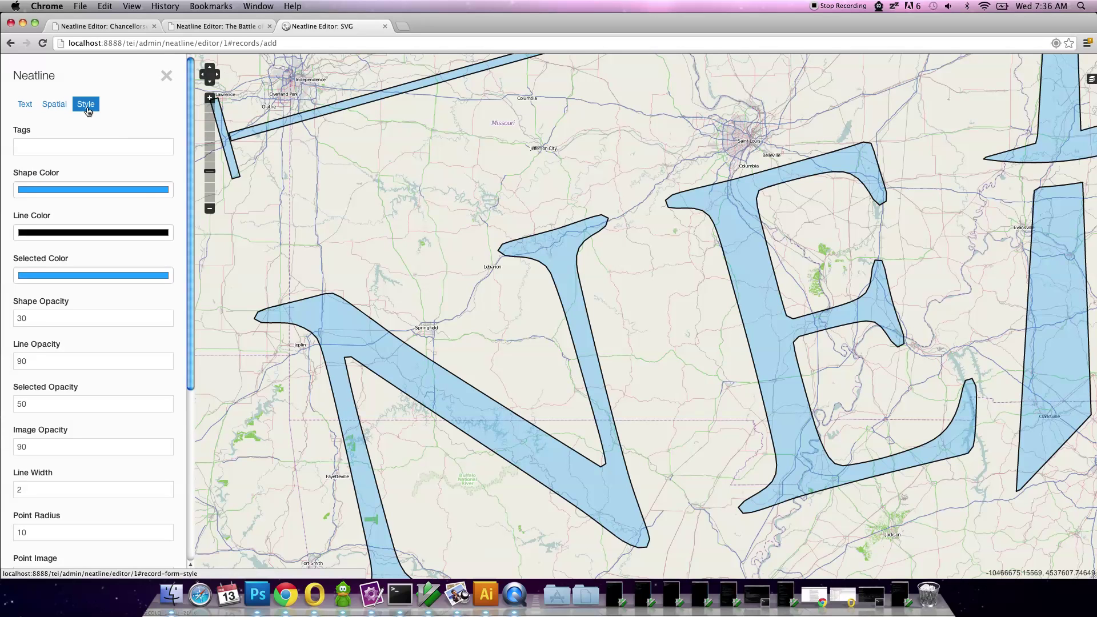
click(108, 190)
drag(340, 205, 325, 247)
click(196, 17)
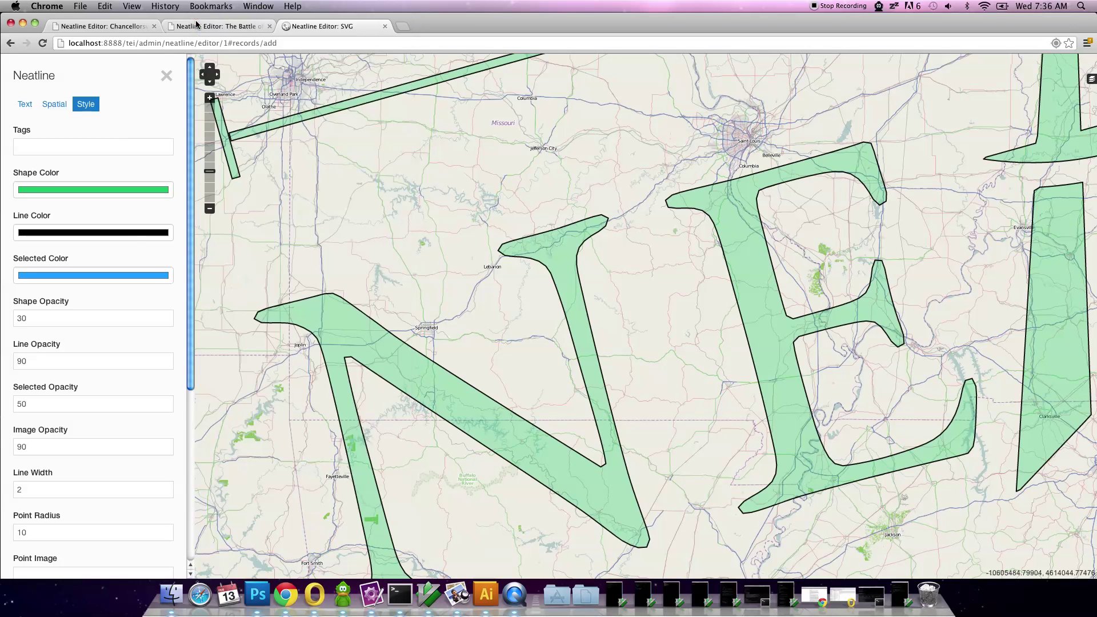
Set the logo's shape opacity to 56 and its line width to 6
drag(86, 321, 90, 307)
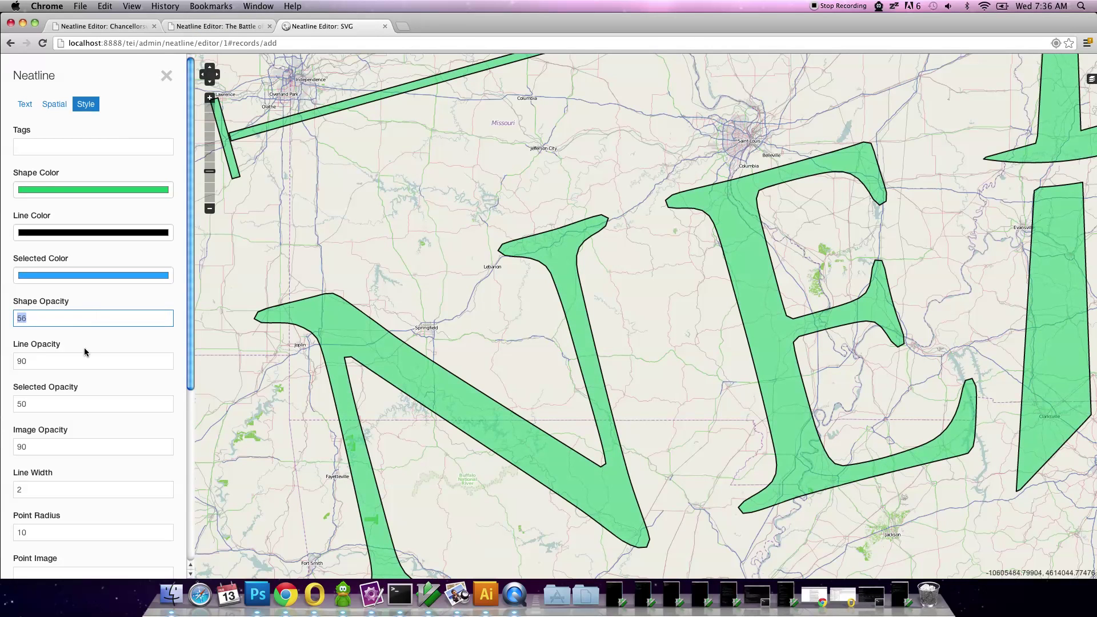
drag(74, 492, 74, 491)
drag(361, 282, 402, 349)
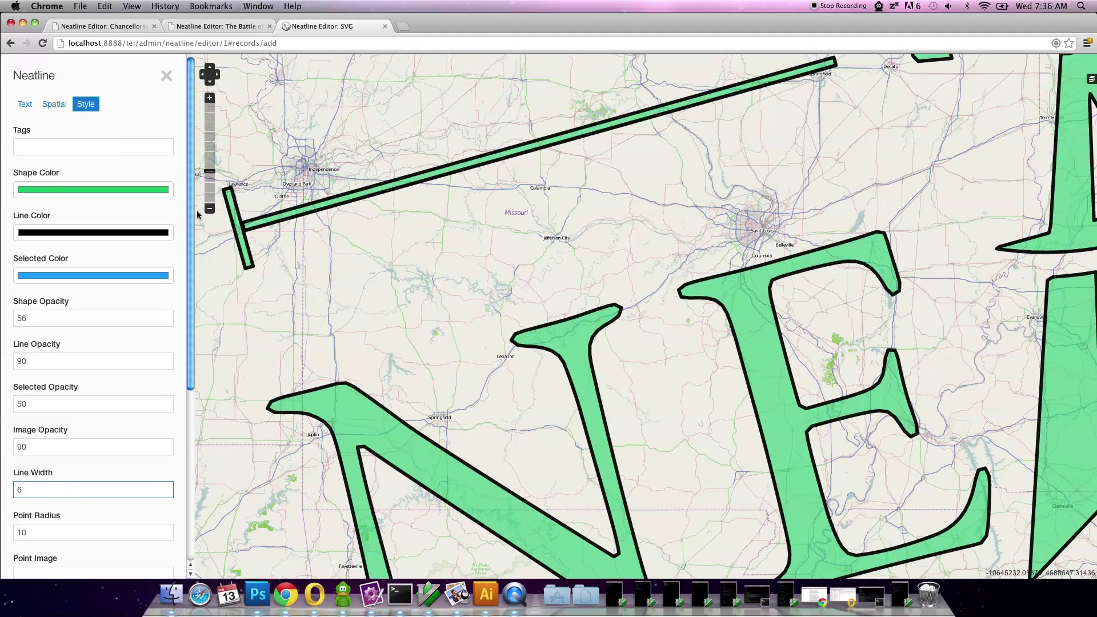
scroll(559, 292, down, 1)
drag(559, 291, 378, 321)
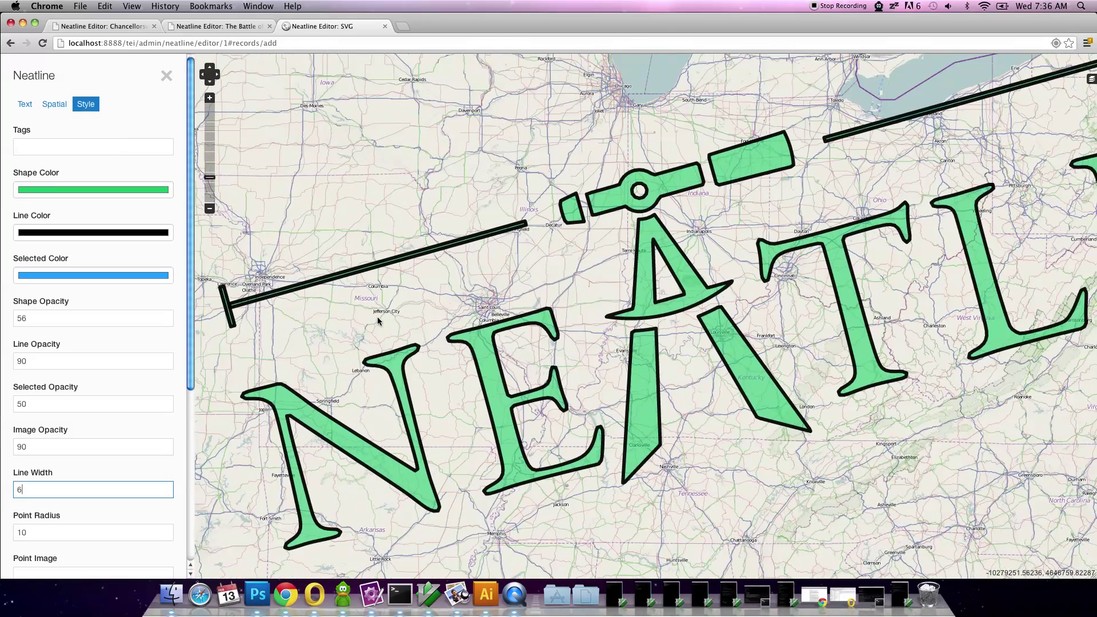
Draw an additional triangular polygon on the map between Des Moines and Peoria, above the logo's long line at the letters N and E
click(54, 105)
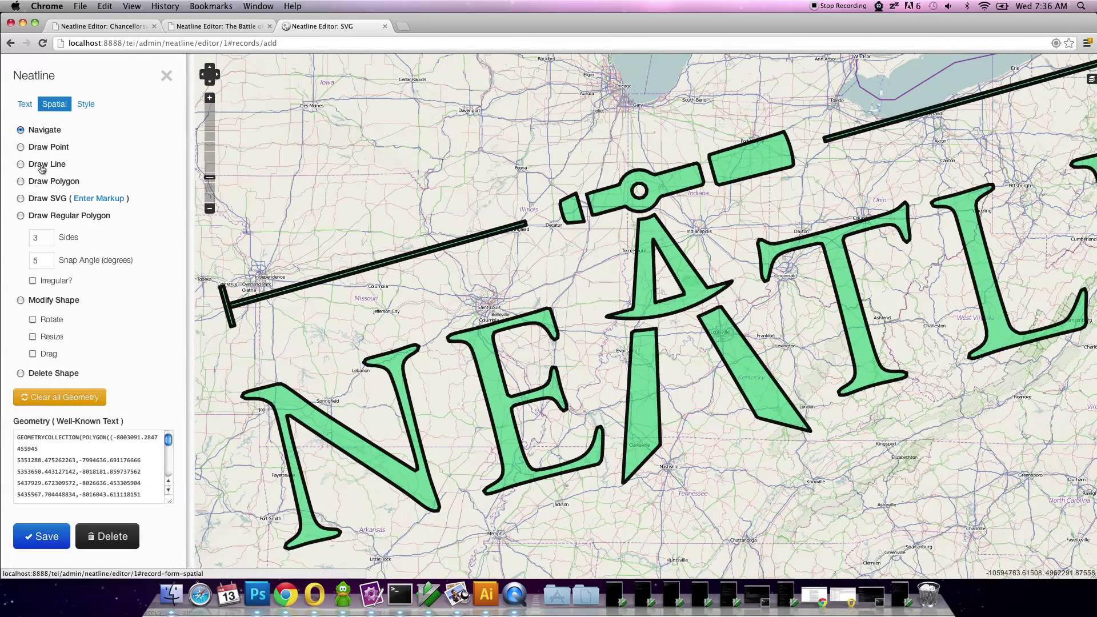
click(55, 182)
click(547, 124)
click(385, 175)
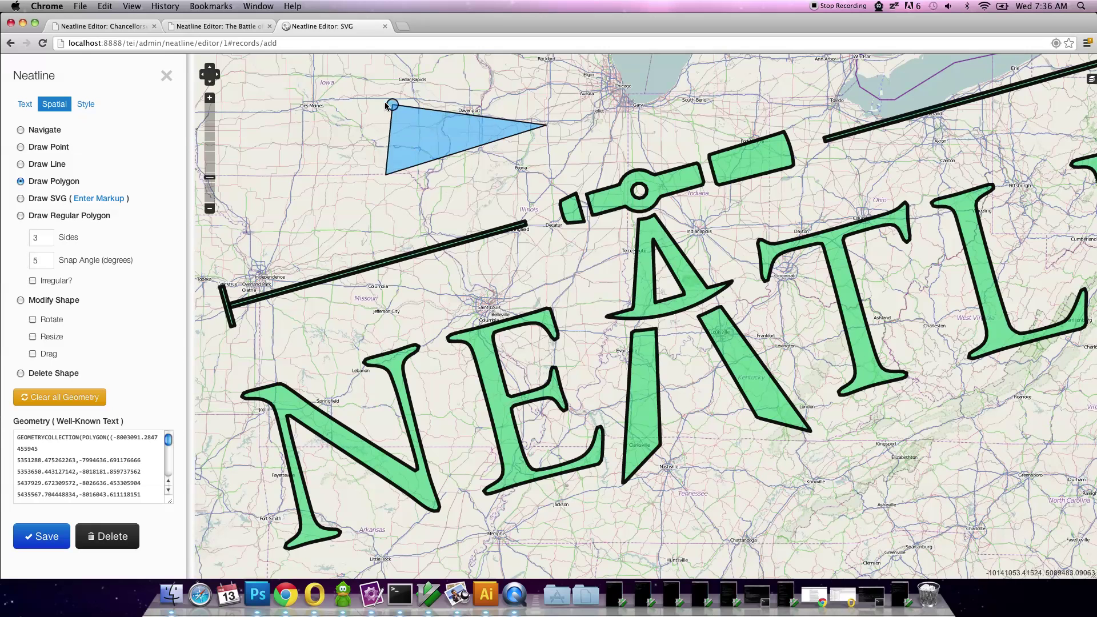